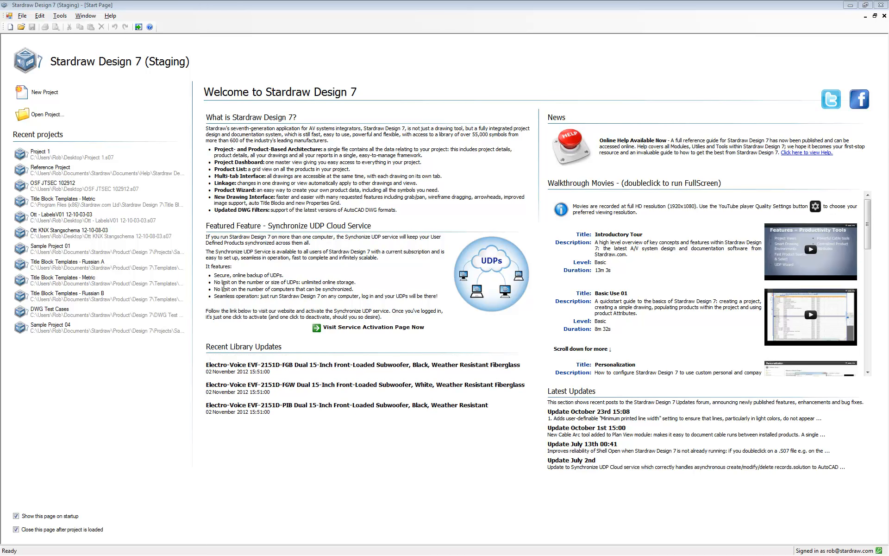
Create a new project and import the AutoCAD drawing 183. GA.01 D.dwg from the Samples folder.
{"action": "left_click", "coordinate": [49, 95]}
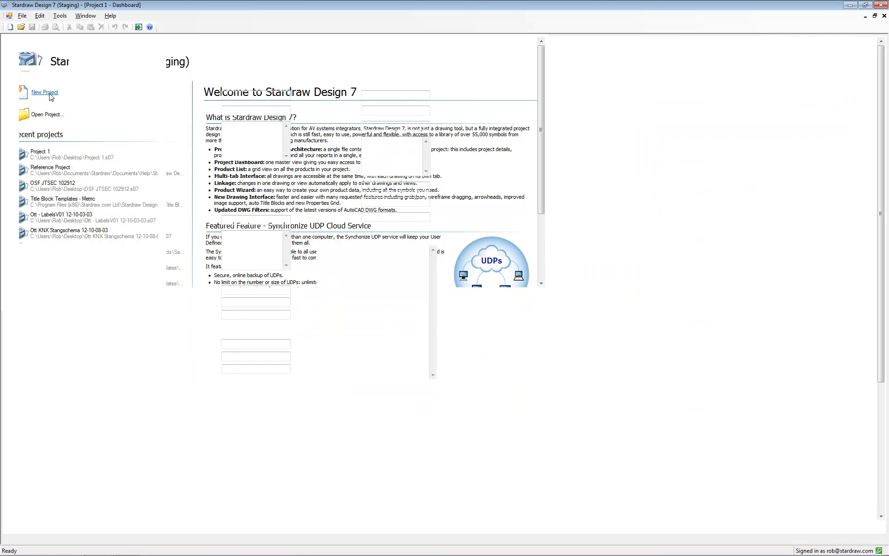
{"action": "left_click", "coordinate": [68, 153]}
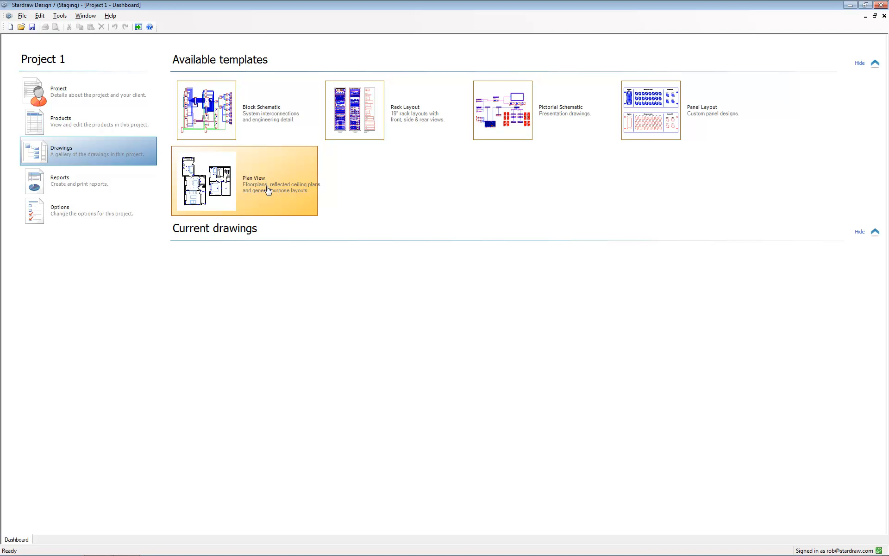
{"action": "left_click", "coordinate": [22, 17]}
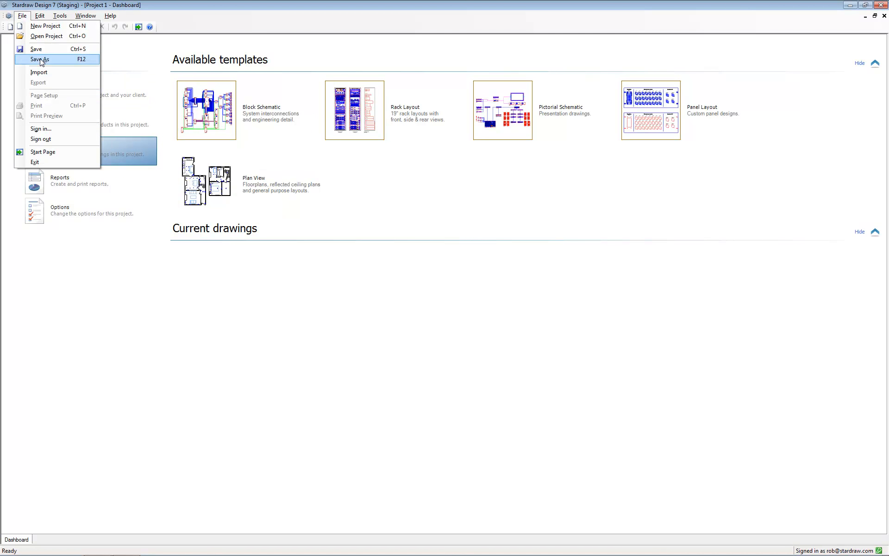
{"action": "left_click", "coordinate": [39, 72]}
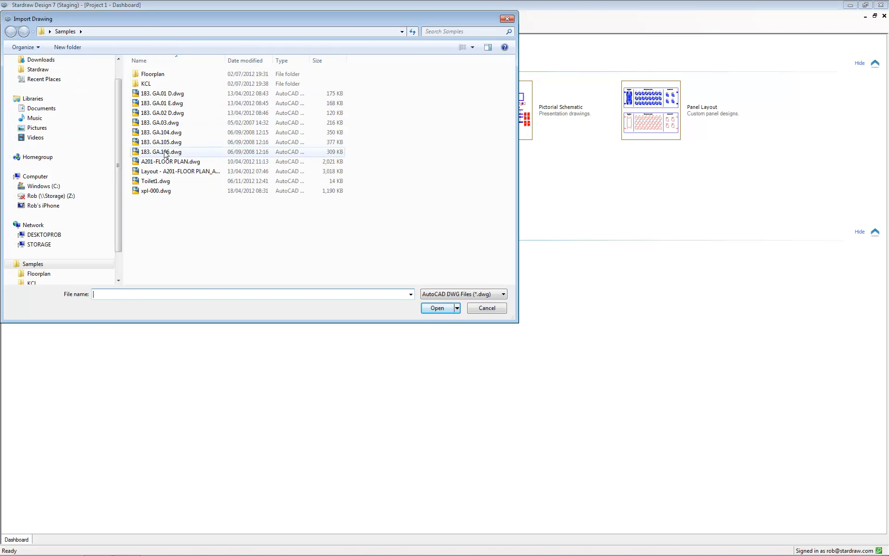
{"action": "left_click", "coordinate": [170, 95]}
{"action": "left_click", "coordinate": [440, 308]}
{"action": "left_click", "coordinate": [457, 316]}
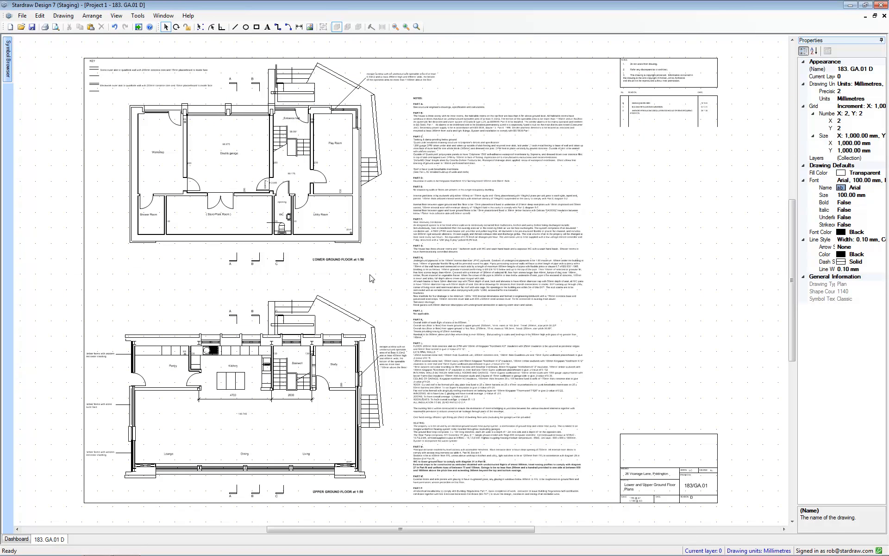
Delete the notes, revision table, title block, sheet border lines and key from around the two floor plans.
{"action": "mouse_move", "coordinate": [400, 45]}
{"action": "left_mouse_down"}
{"action": "mouse_move", "coordinate": [708, 395]}
{"action": "mouse_move", "coordinate": [741, 515]}
{"action": "mouse_move", "coordinate": [734, 510]}
{"action": "left_mouse_up"}
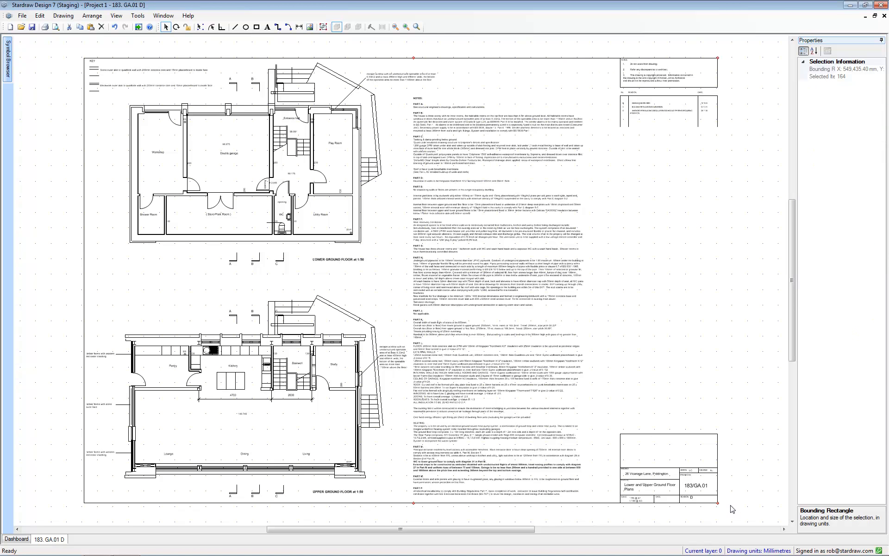
{"action": "key", "text": "Delete"}
{"action": "left_click", "coordinate": [178, 58]}
{"action": "key", "text": "Delete"}
{"action": "left_click", "coordinate": [83, 122]}
{"action": "key", "text": "Delete"}
{"action": "left_click", "coordinate": [479, 503]}
{"action": "key", "text": "Delete"}
{"action": "left_click_drag", "start_coordinate": [72, 44], "coordinate": [219, 104]}
{"action": "key", "text": "Delete"}
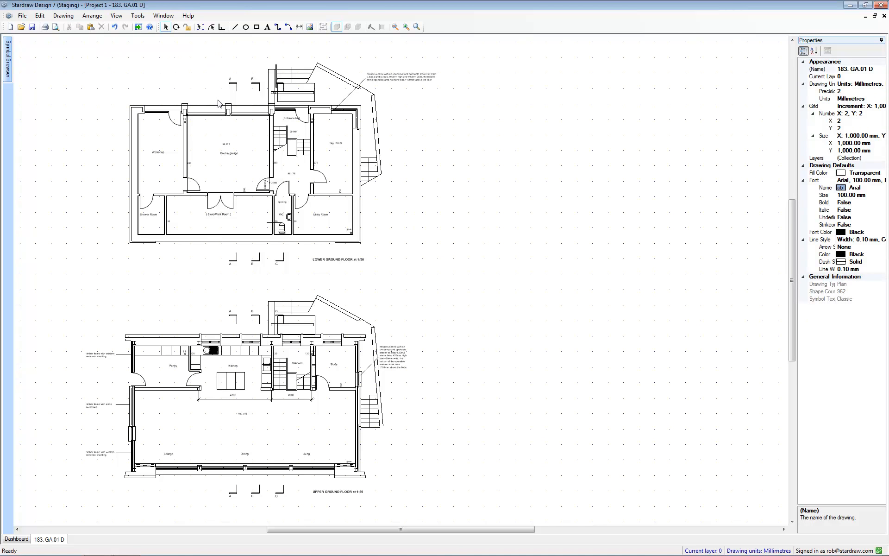
Place a Hexagon Cross Filled symbol from the online Hexagons shapes in the upper ground floor's living area, below the study.
{"action": "scroll", "coordinate": [61, 494], "scroll_direction": "up", "scroll_amount": 5, "text": "ctrl"}
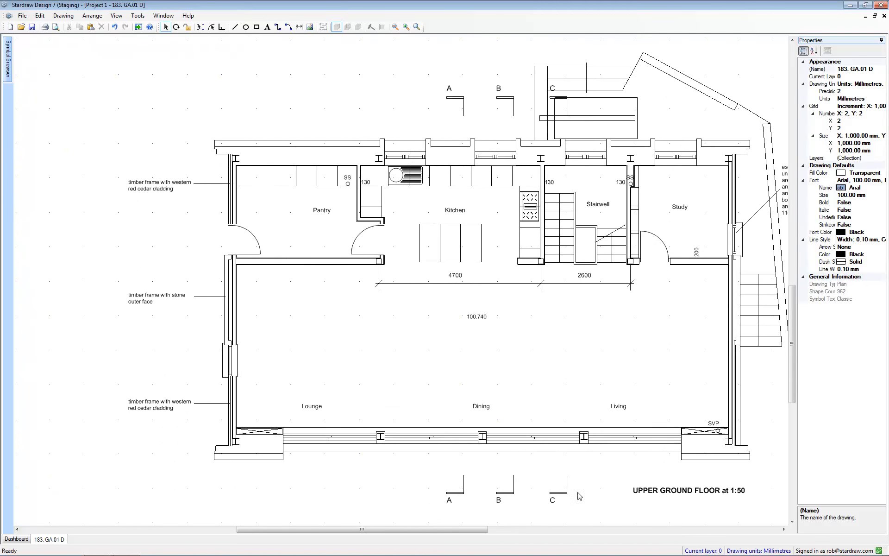
{"action": "scroll", "coordinate": [677, 500], "scroll_direction": "up", "scroll_amount": 2, "text": "ctrl"}
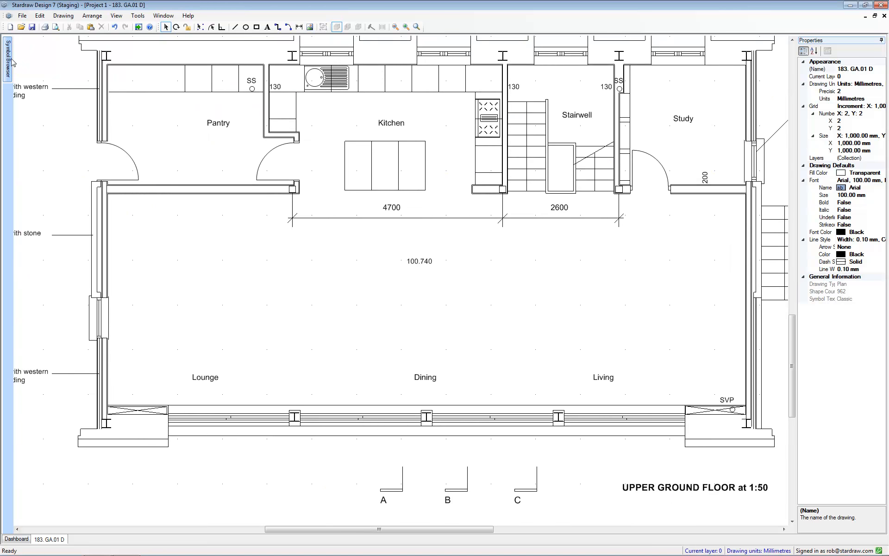
{"action": "mouse_move", "coordinate": [8, 59]}
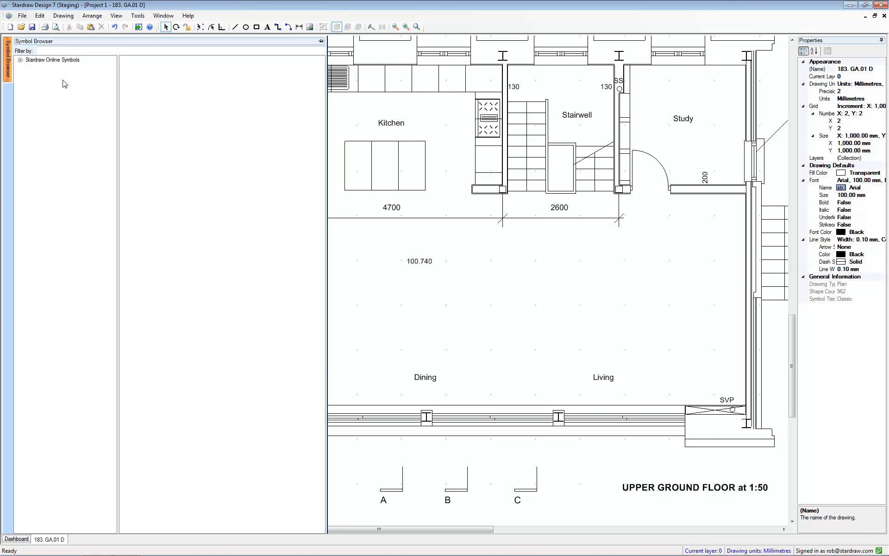
{"action": "left_click", "coordinate": [20, 60]}
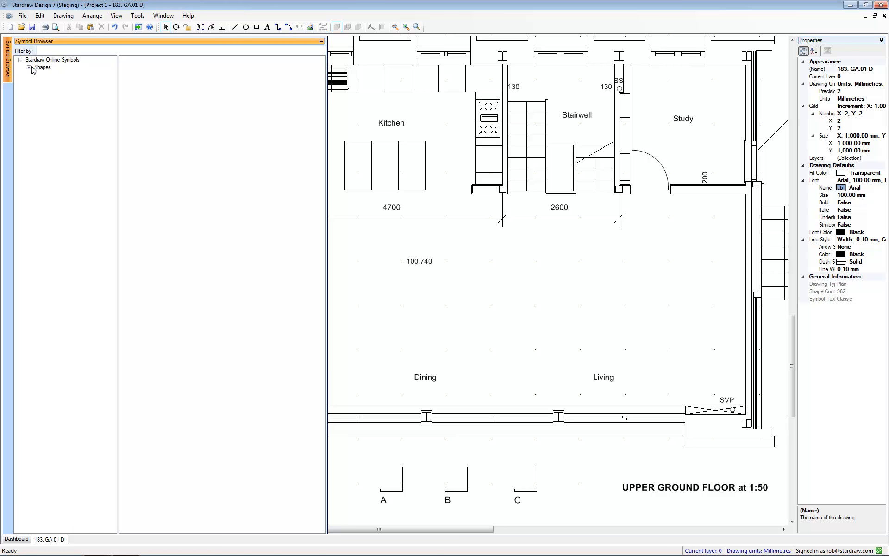
{"action": "left_click", "coordinate": [29, 68]}
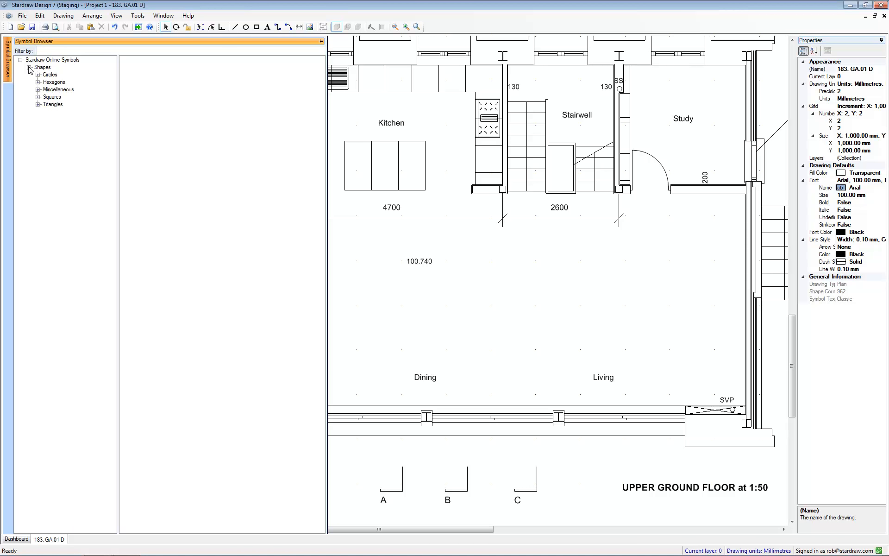
{"action": "left_click", "coordinate": [54, 83]}
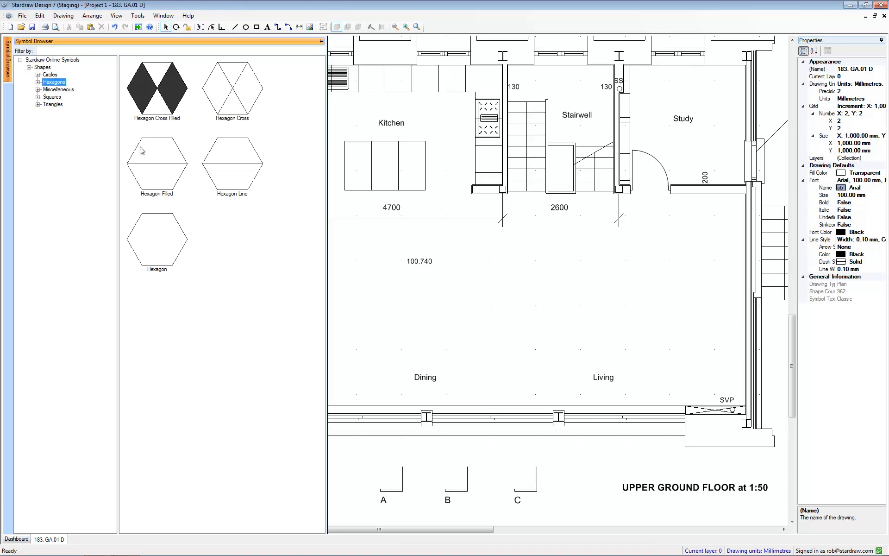
{"action": "left_click_drag", "start_coordinate": [157, 91], "coordinate": [721, 226]}
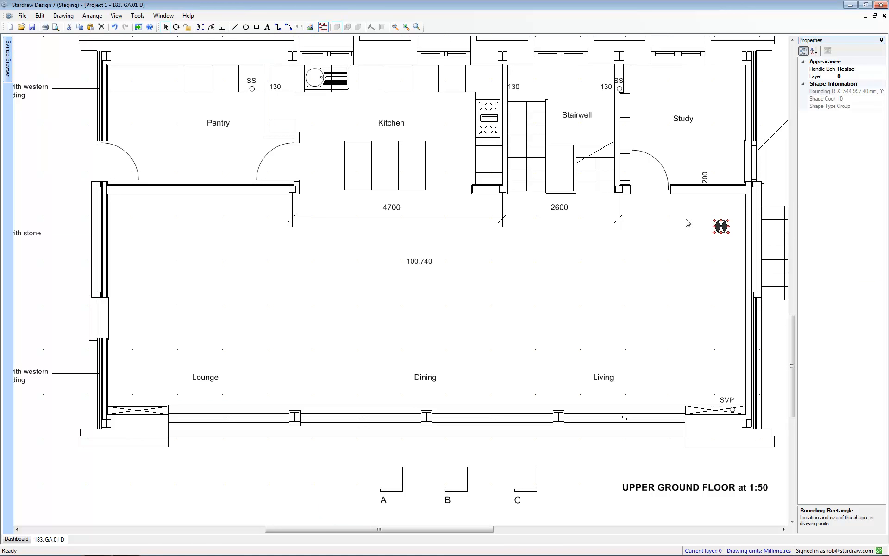
With orthogonal movement on, copy the hexagon symbol twice straight down the east wall and distribute the three symbols vertically.
{"action": "left_click", "coordinate": [222, 27]}
{"action": "left_click_drag", "start_coordinate": [723, 229], "coordinate": [721, 360], "text": "ctrl"}
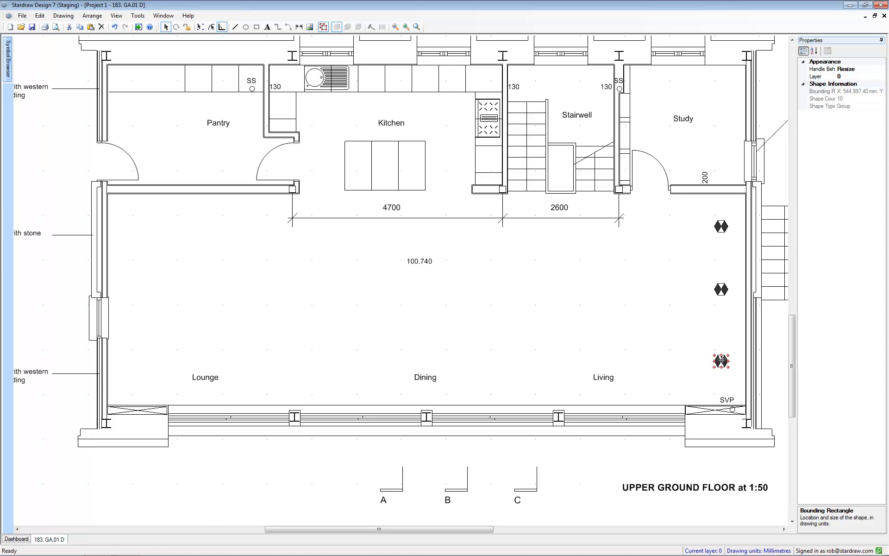
{"action": "left_click_drag", "start_coordinate": [692, 204], "coordinate": [743, 381]}
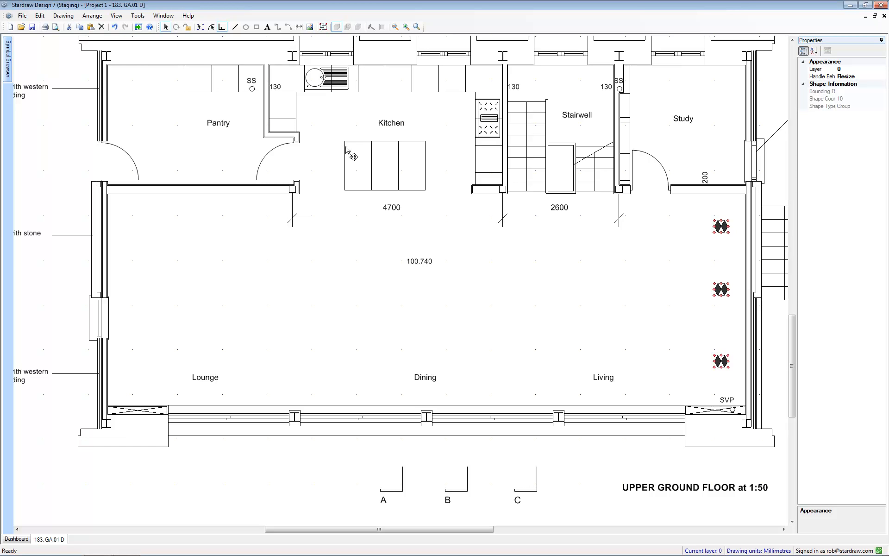
{"action": "left_click", "coordinate": [92, 15]}
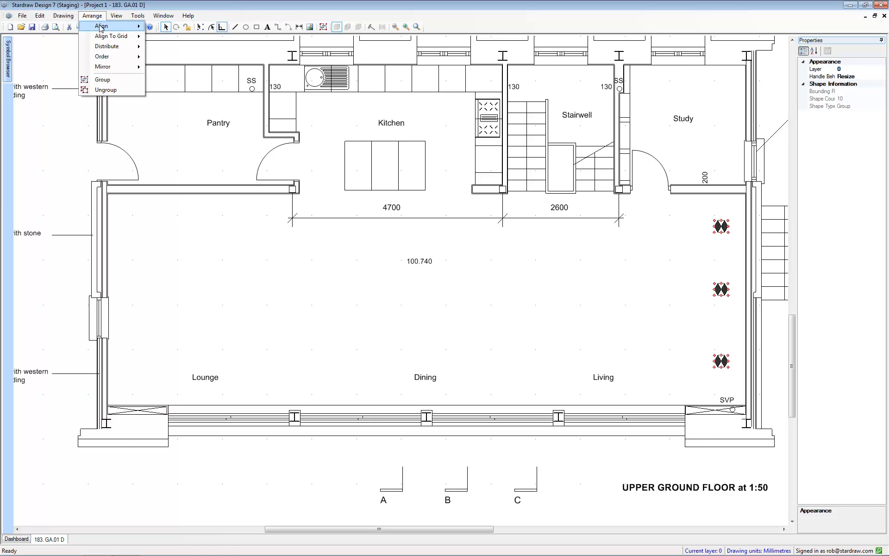
{"action": "mouse_move", "coordinate": [109, 50]}
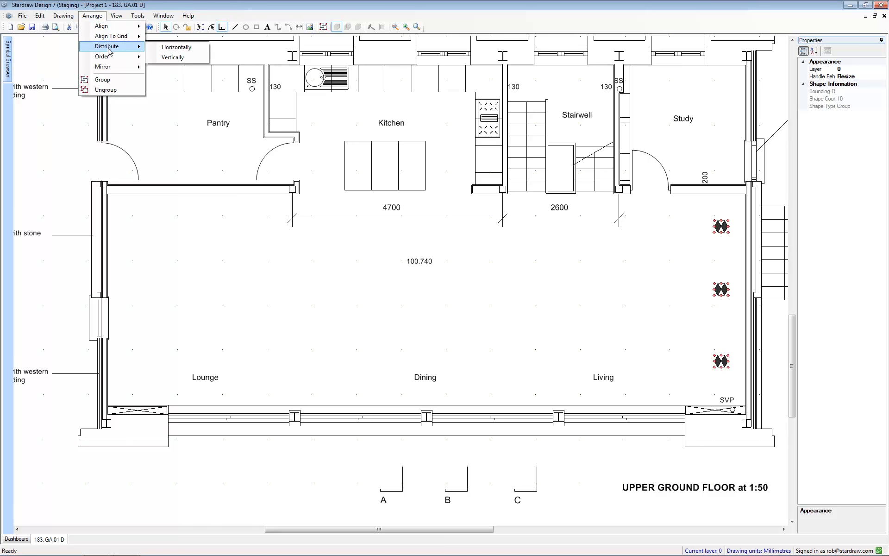
{"action": "left_click", "coordinate": [172, 57]}
Copy the column's top and bottom hexagon symbols twice straight across the living area, forming an upper and a lower row of three.
{"action": "left_click", "coordinate": [725, 298], "text": "ctrl"}
{"action": "left_click_drag", "start_coordinate": [723, 230], "coordinate": [516, 229], "text": "ctrl"}
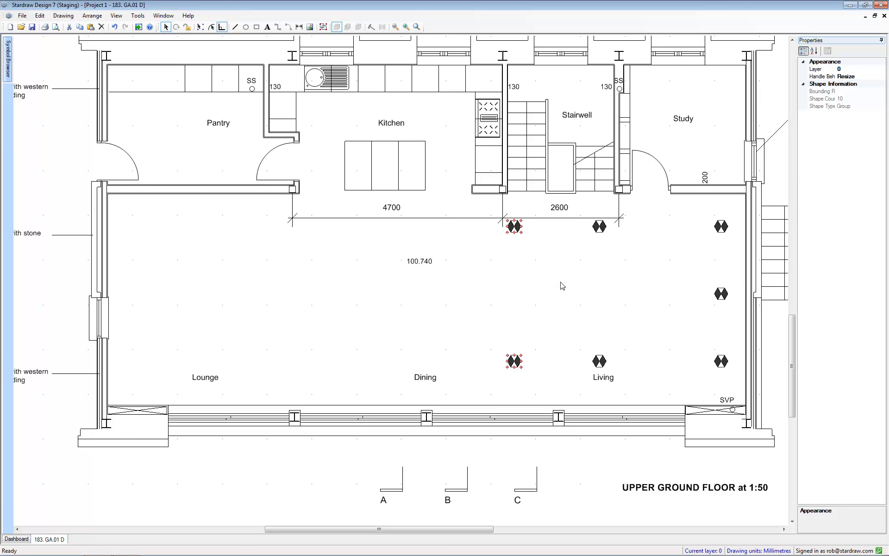
{"action": "left_click", "coordinate": [560, 284]}
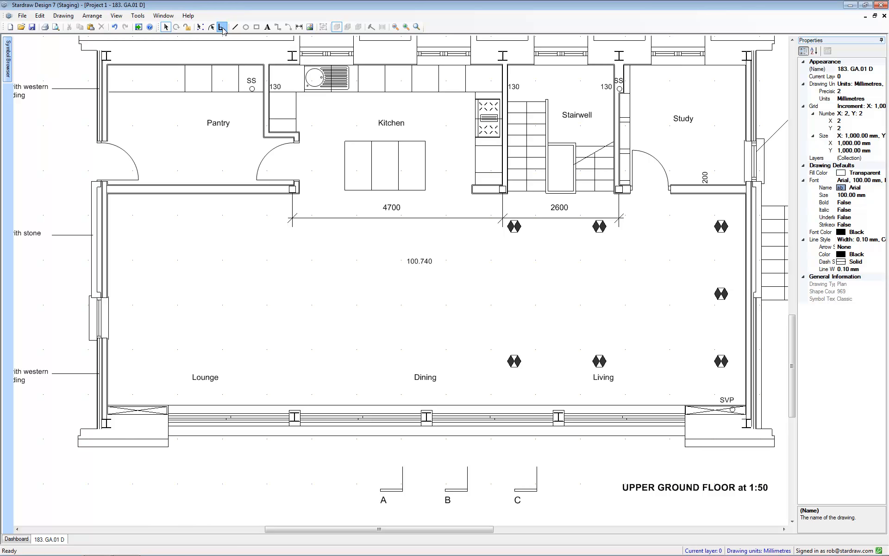
Turn on snapping and draw Cable Arcs linking the three symbols of the lower row.
{"action": "left_click", "coordinate": [288, 27]}
{"action": "left_click", "coordinate": [211, 28]}
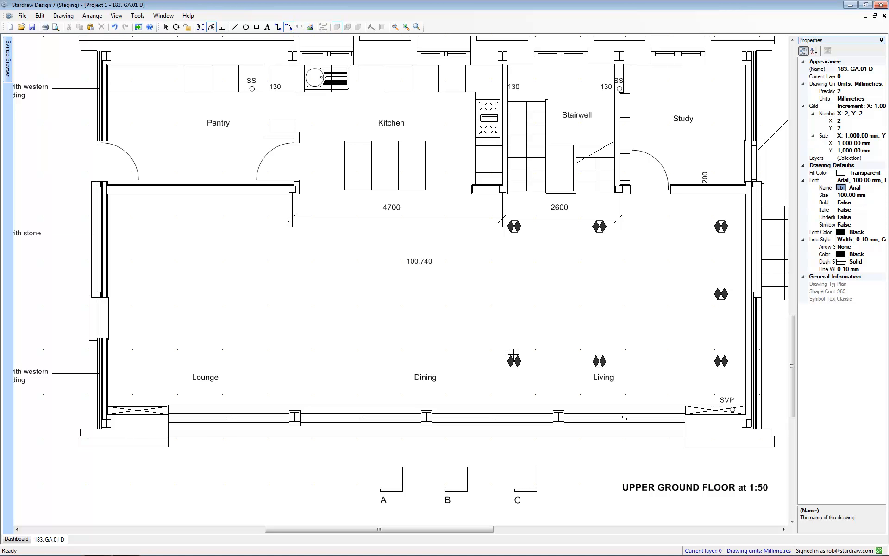
{"action": "left_click_drag", "start_coordinate": [515, 356], "coordinate": [721, 356]}
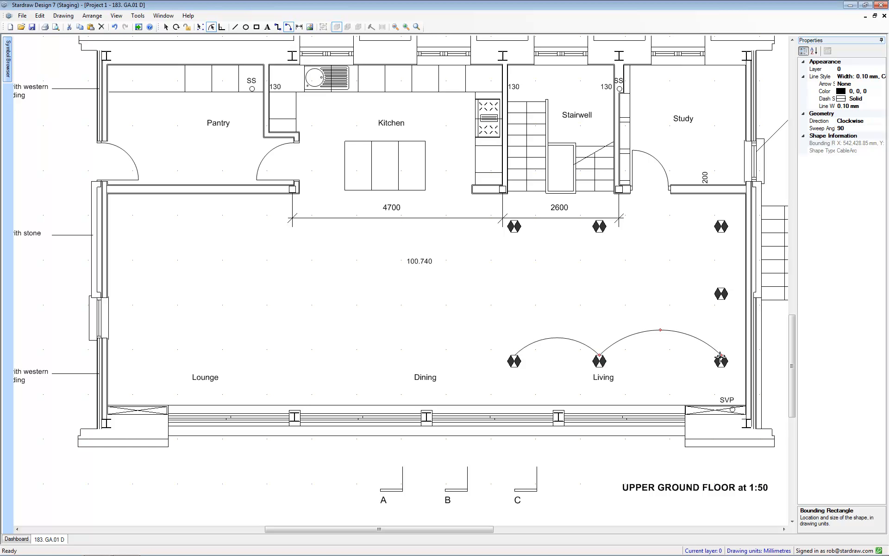
Continue the Cable Arcs up the east column and back along the upper row, flipping their curvature where needed.
{"action": "left_click_drag", "start_coordinate": [722, 354], "coordinate": [673, 237]}
{"action": "key", "text": "space"}
{"action": "key", "text": "space"}
{"action": "mouse_move", "coordinate": [673, 237]}
{"action": "left_mouse_down"}
{"action": "mouse_move", "coordinate": [683, 293]}
{"action": "mouse_move", "coordinate": [721, 311]}
{"action": "mouse_move", "coordinate": [721, 231]}
{"action": "mouse_move", "coordinate": [602, 244]}
{"action": "mouse_move", "coordinate": [599, 231]}
{"action": "mouse_move", "coordinate": [513, 235]}
{"action": "left_mouse_up"}
{"action": "key", "text": "space"}
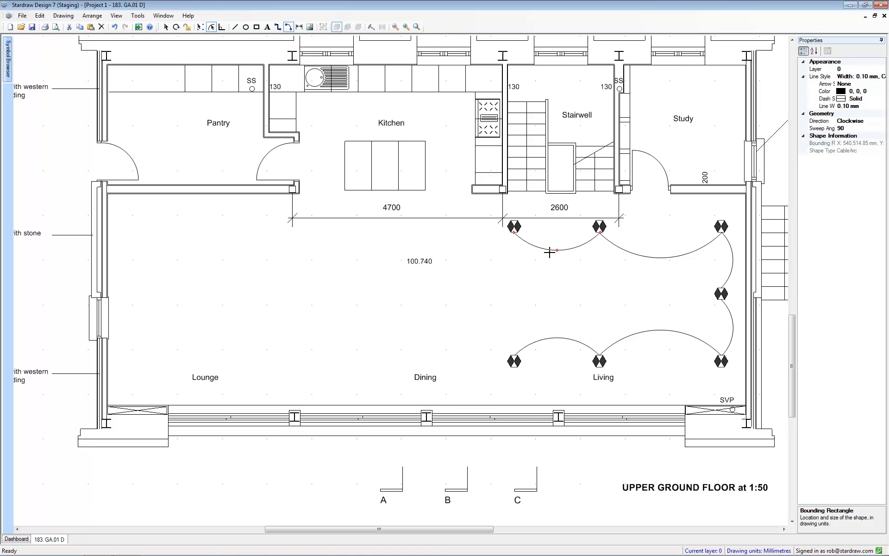
{"action": "key", "text": "Escape"}
Try the AntiClockwise direction on the last cable arc of the upper row, and return it to Clockwise.
{"action": "left_click", "coordinate": [883, 123]}
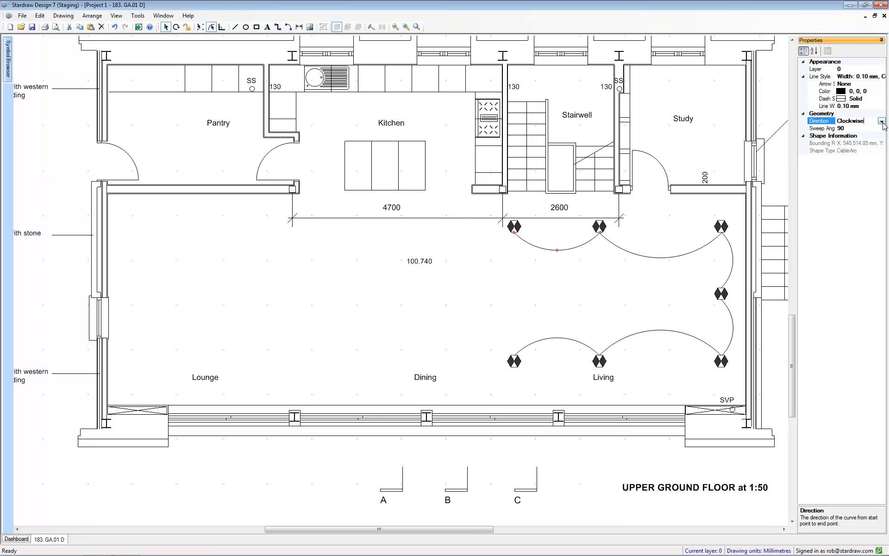
{"action": "left_click", "coordinate": [882, 122]}
{"action": "left_click", "coordinate": [854, 136]}
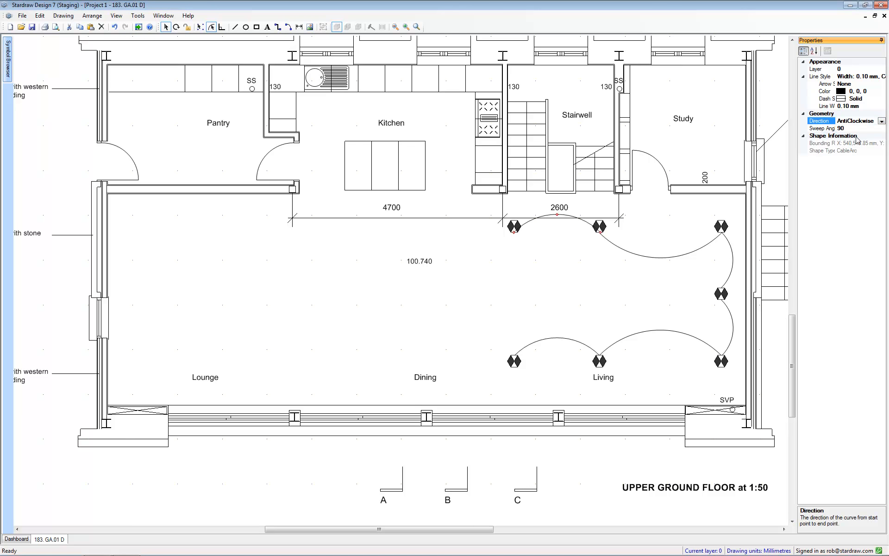
{"action": "left_click", "coordinate": [882, 122]}
{"action": "left_click", "coordinate": [852, 129]}
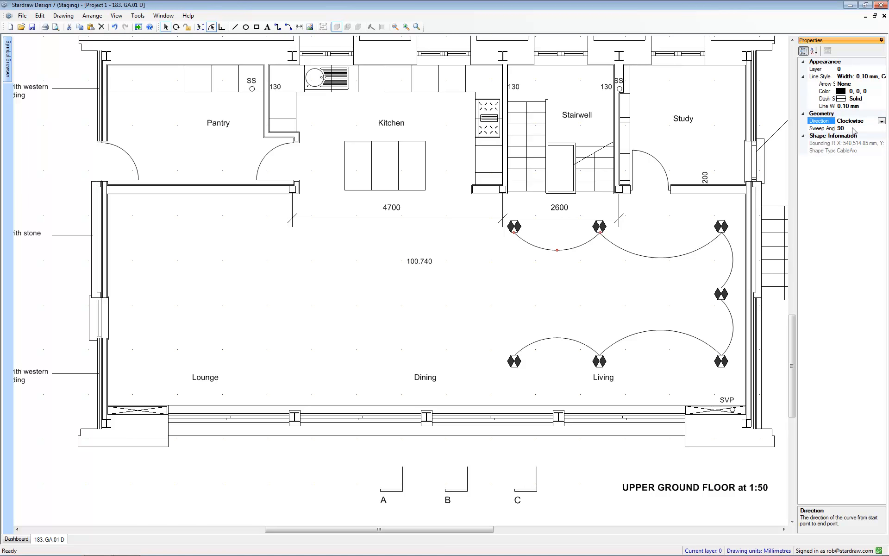
Set the sweep angle of the upper row's last cable arc to 135.
{"action": "left_click", "coordinate": [855, 130]}
{"action": "type", "text": "135"}
{"action": "key", "text": "Return"}
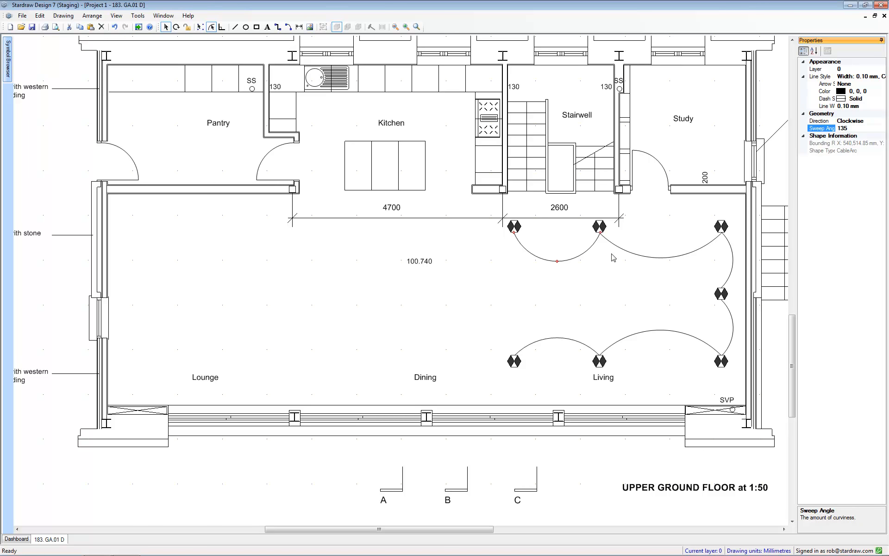
Flatten the cable arc to a sweep angle of about 97 by its midpoint, and move its free end away and back onto its symbol.
{"action": "mouse_move", "coordinate": [556, 263]}
{"action": "left_mouse_down"}
{"action": "mouse_move", "coordinate": [557, 238]}
{"action": "mouse_move", "coordinate": [557, 252]}
{"action": "left_mouse_up"}
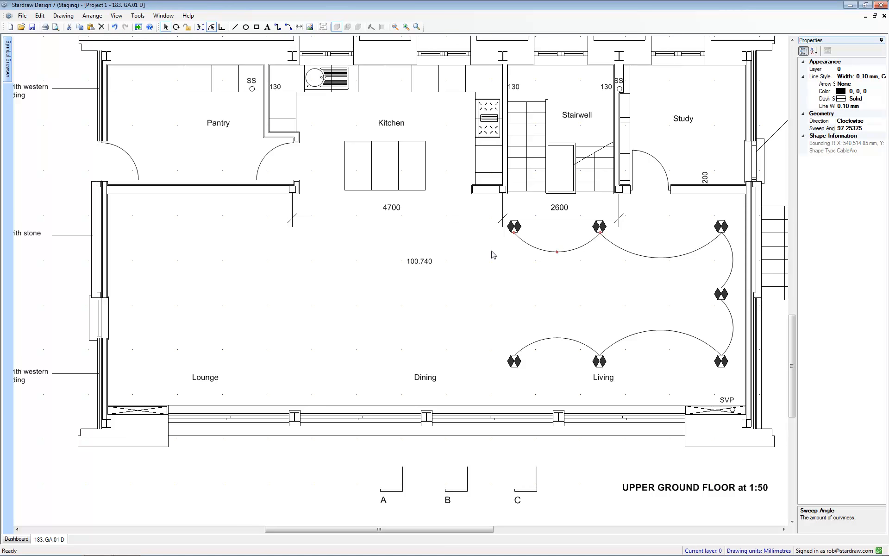
{"action": "left_click_drag", "start_coordinate": [514, 232], "coordinate": [347, 332]}
{"action": "left_click_drag", "start_coordinate": [203, 257], "coordinate": [514, 232]}
Draw a Cable Arc from the upper row's westernmost symbol down into the open dining area, and show the symbol browser.
{"action": "left_click", "coordinate": [288, 28]}
{"action": "left_click_drag", "start_coordinate": [514, 232], "coordinate": [455, 300]}
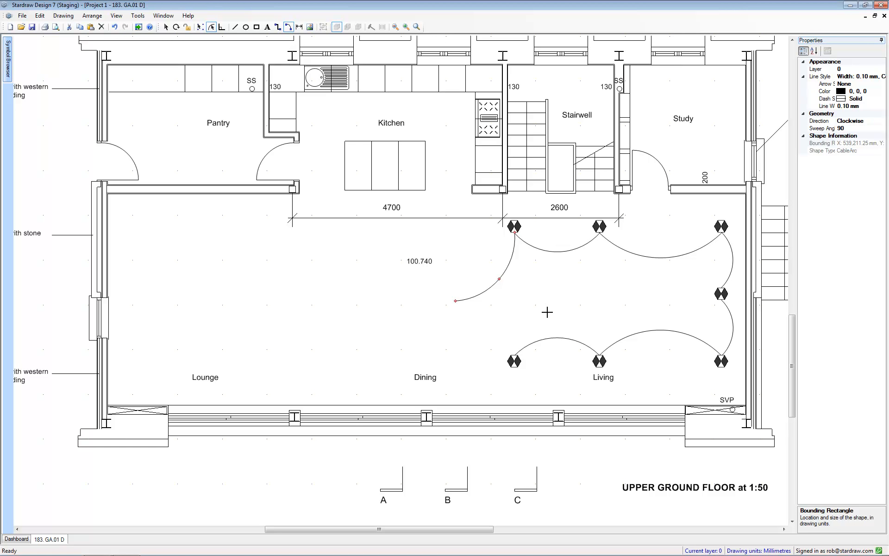
{"action": "left_click", "coordinate": [8, 65]}
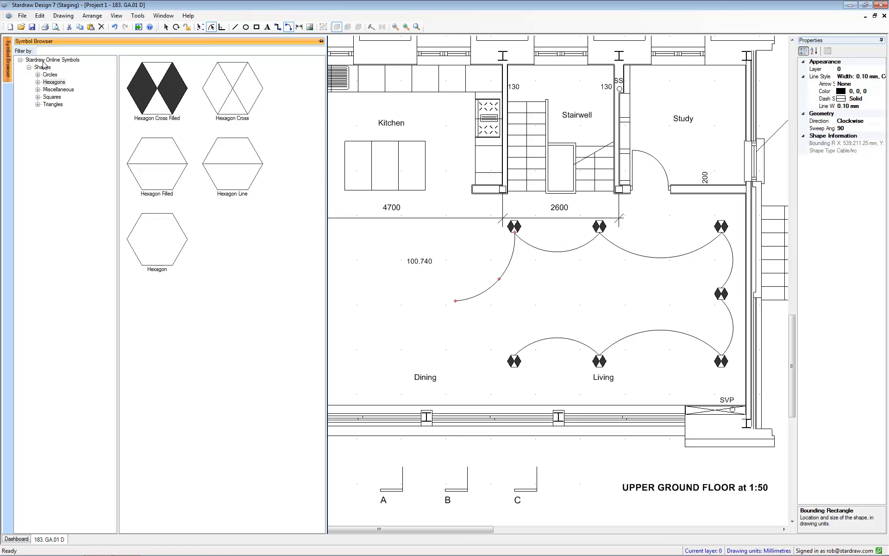
Add the desktop folder Iconic Symbols as a local symbol library directory.
{"action": "left_click", "coordinate": [138, 15]}
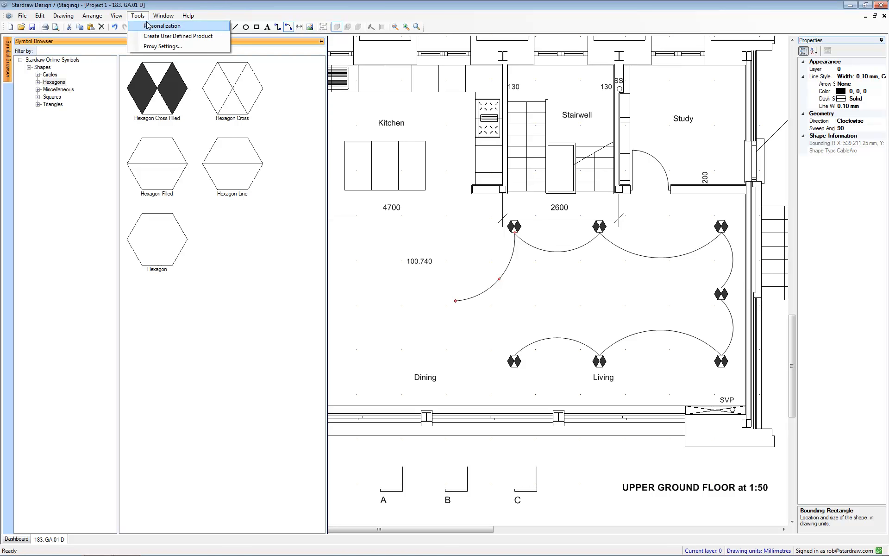
{"action": "left_click", "coordinate": [148, 26]}
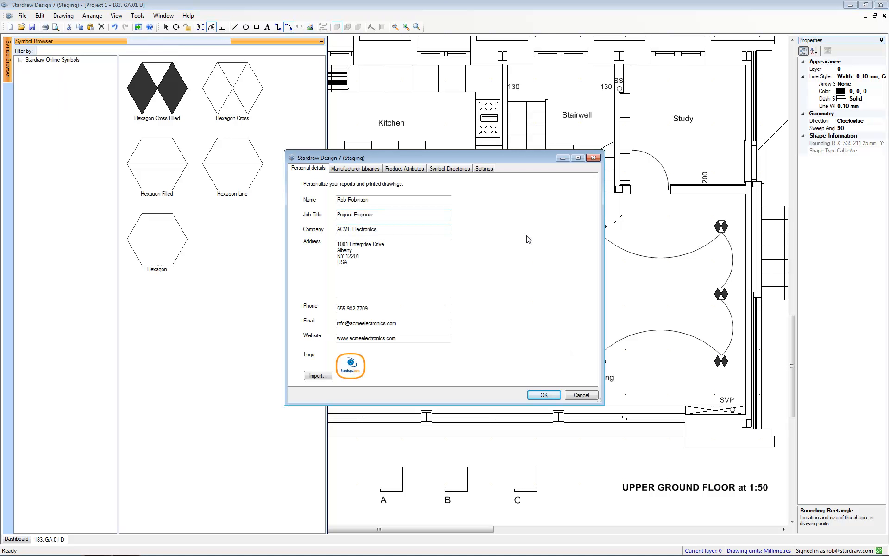
{"action": "left_click", "coordinate": [457, 169]}
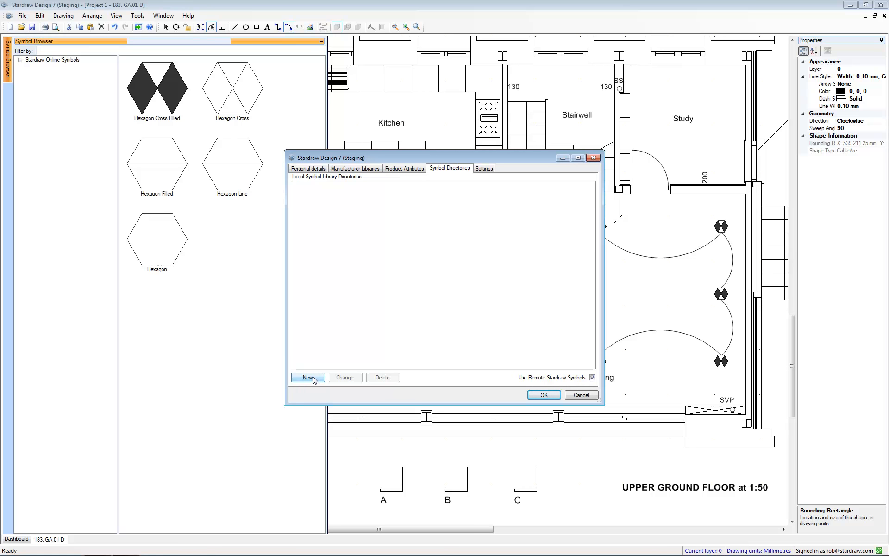
{"action": "left_click", "coordinate": [314, 378]}
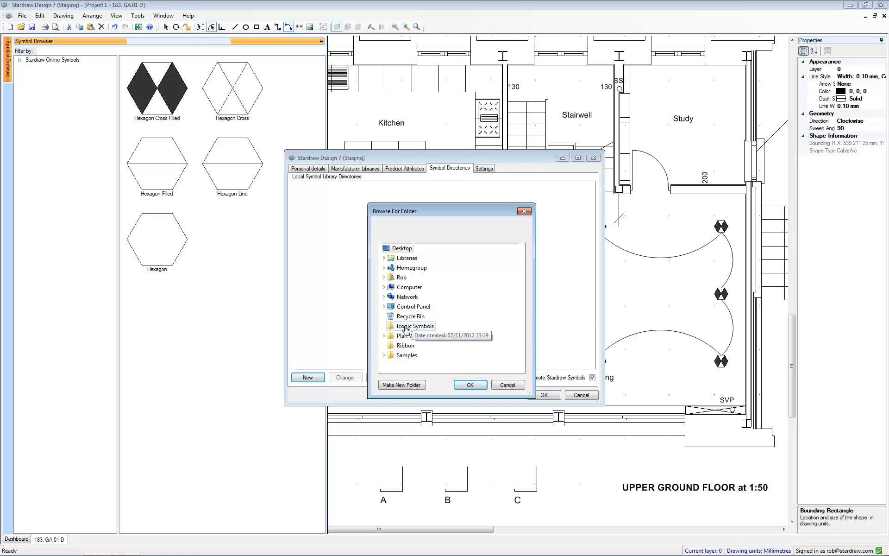
{"action": "left_click", "coordinate": [406, 328]}
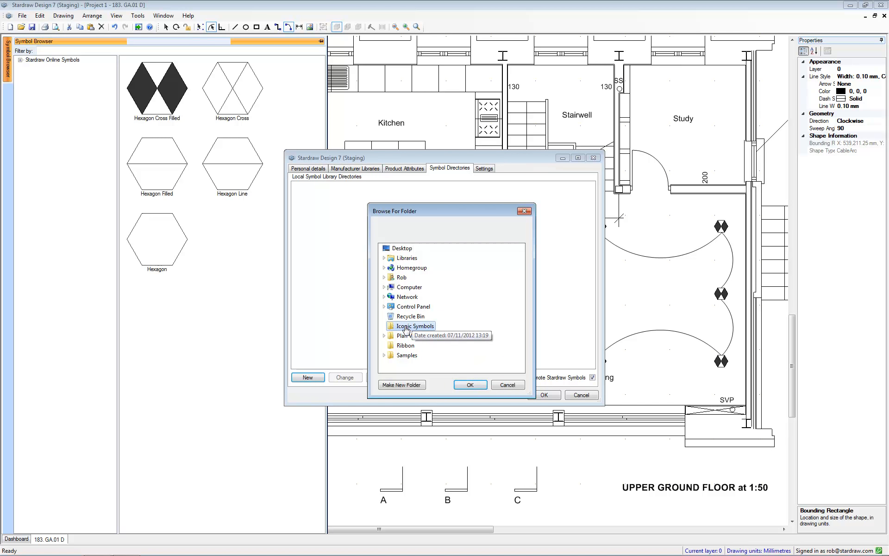
{"action": "left_click", "coordinate": [470, 385]}
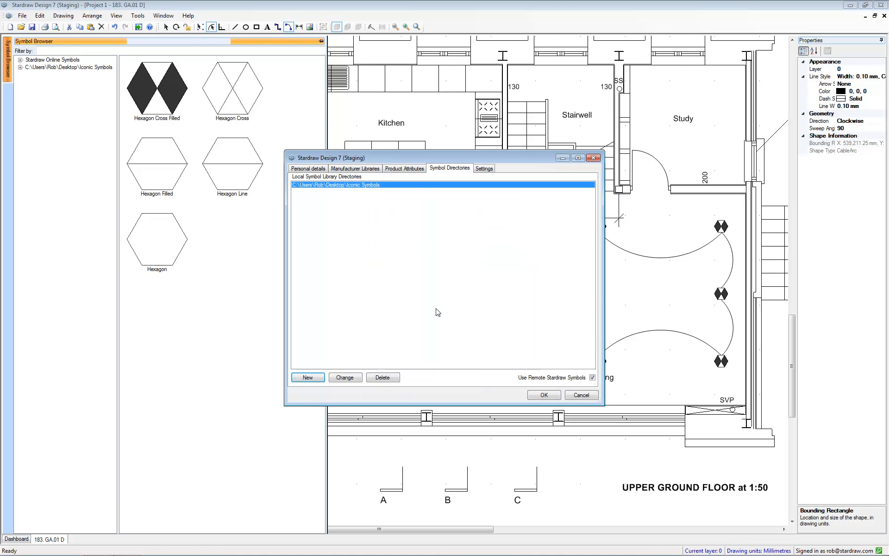
{"action": "left_click", "coordinate": [545, 397]}
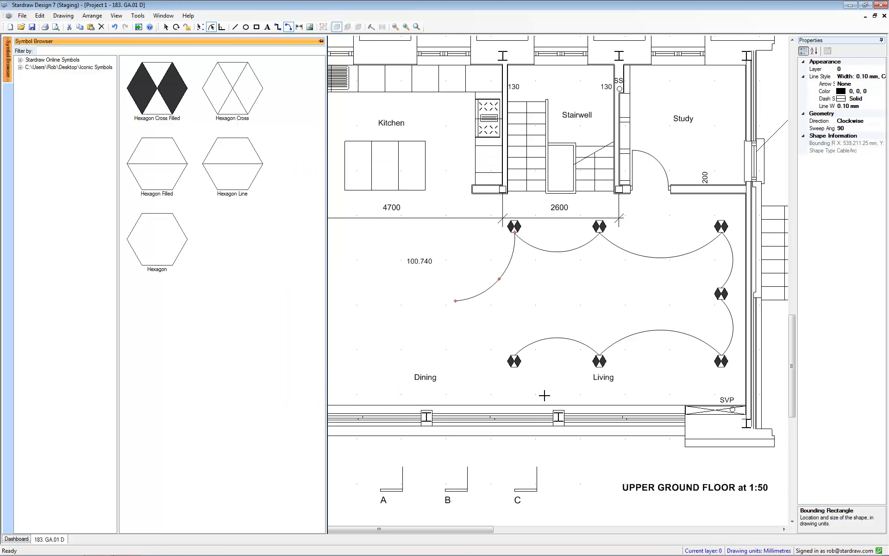
Place the server tower image 439.png from the Iconic Symbols library in the dining area, near the open cable arc's free end.
{"action": "left_click", "coordinate": [68, 69]}
{"action": "left_click_drag", "start_coordinate": [321, 94], "coordinate": [322, 356]}
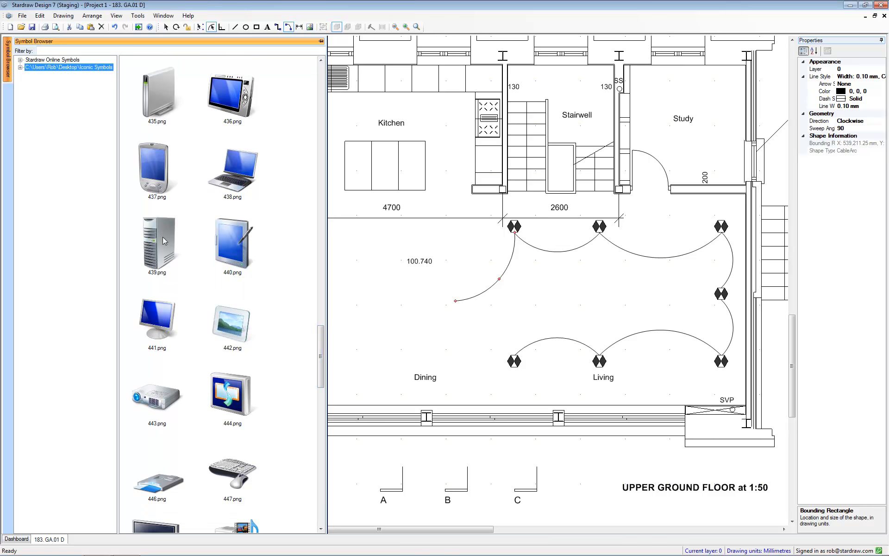
{"action": "left_click_drag", "start_coordinate": [161, 237], "coordinate": [428, 293]}
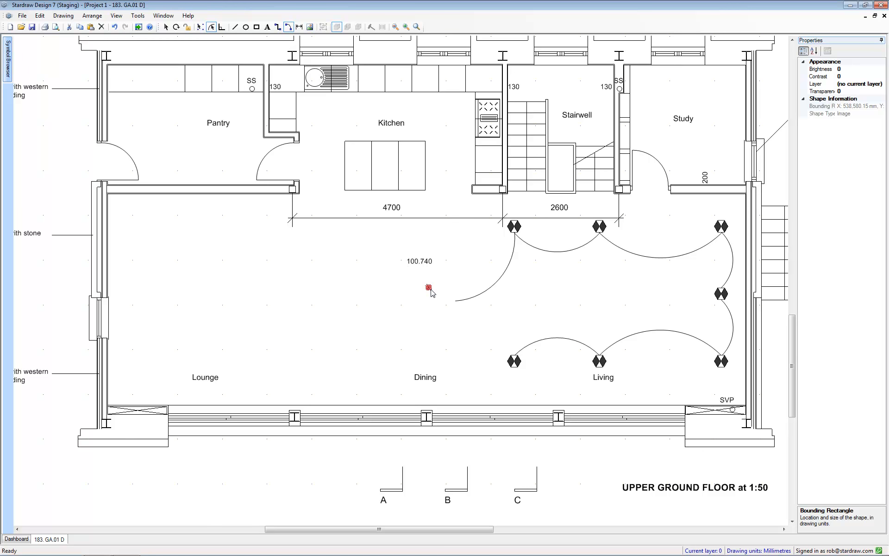
{"action": "key", "text": "Escape"}
Enlarge the server image and move it so it meets the free end of the open cable arc.
{"action": "mouse_move", "coordinate": [429, 288]}
{"action": "left_mouse_down"}
{"action": "mouse_move", "coordinate": [499, 373]}
{"action": "mouse_move", "coordinate": [486, 350]}
{"action": "mouse_move", "coordinate": [528, 376]}
{"action": "mouse_move", "coordinate": [479, 330]}
{"action": "mouse_move", "coordinate": [541, 409]}
{"action": "mouse_move", "coordinate": [494, 367]}
{"action": "mouse_move", "coordinate": [481, 332]}
{"action": "mouse_move", "coordinate": [486, 354]}
{"action": "left_mouse_up"}
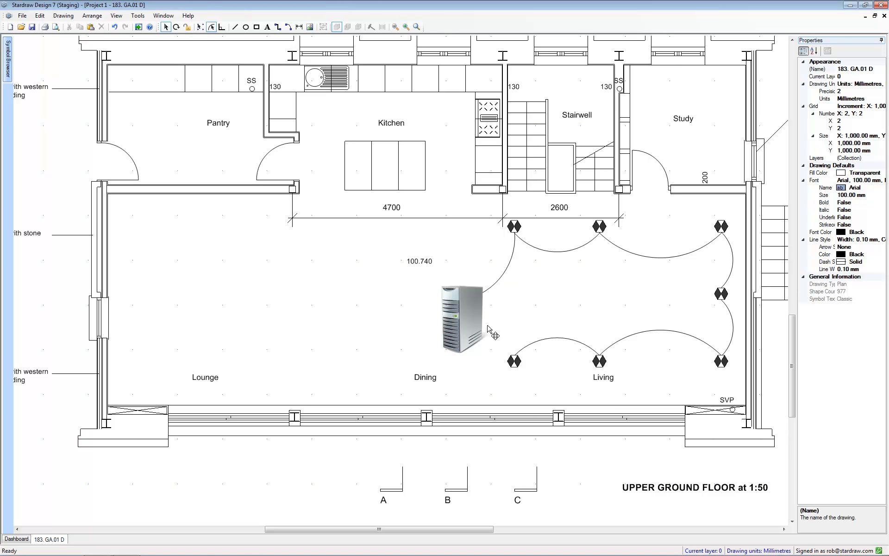
{"action": "left_click_drag", "start_coordinate": [468, 329], "coordinate": [440, 317]}
{"action": "left_click", "coordinate": [393, 310]}
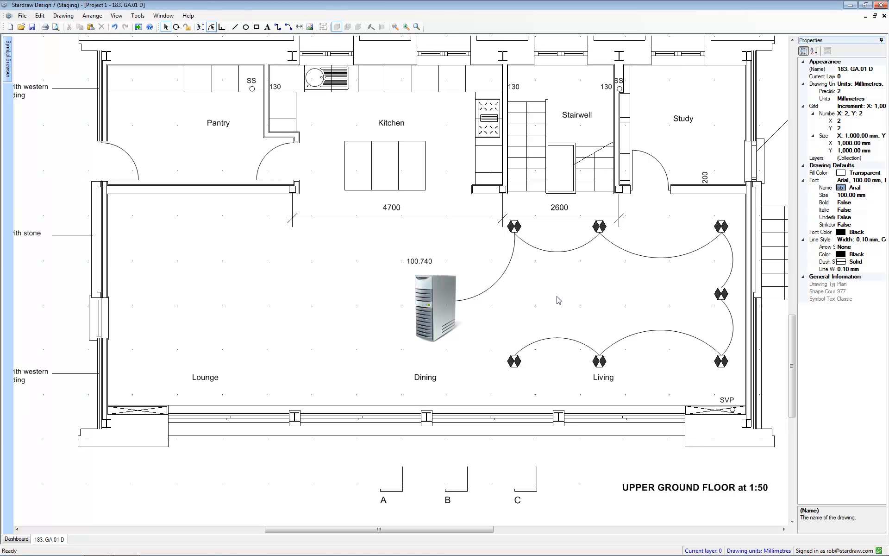
Add an A3 Portrait title block from the metric templates around both floor plans, leaving the text fields blank.
{"action": "key", "text": "F4"}
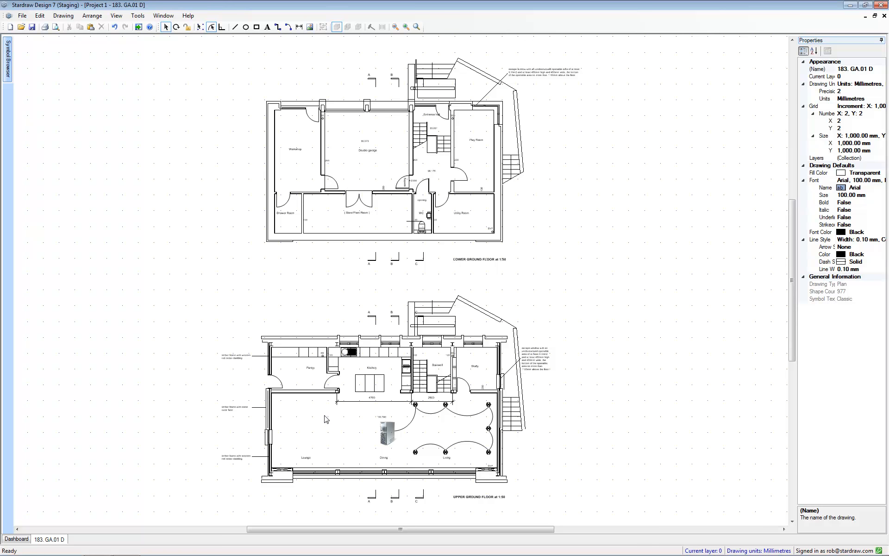
{"action": "left_click", "coordinate": [67, 17]}
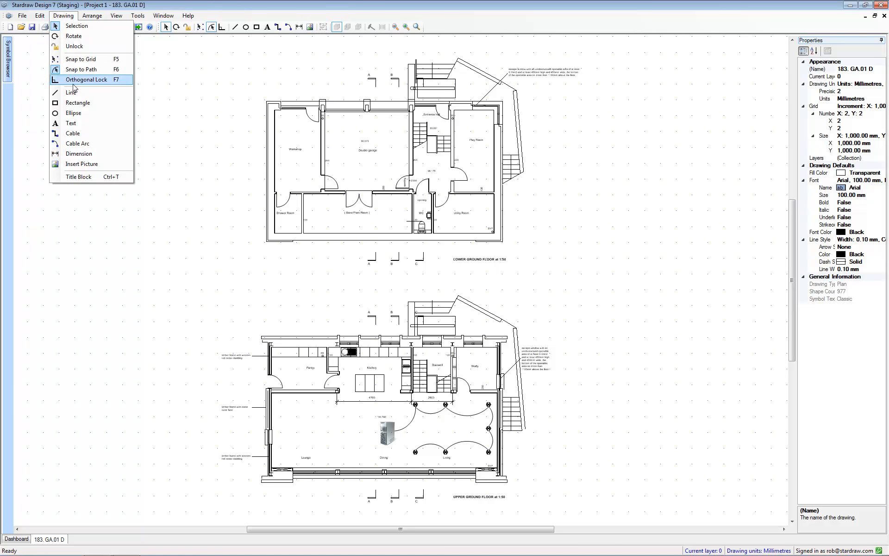
{"action": "left_click", "coordinate": [90, 177]}
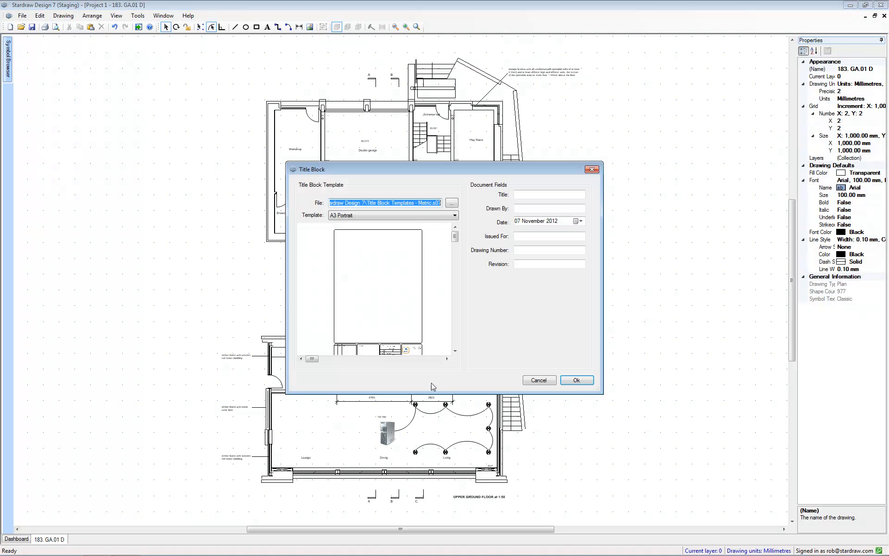
{"action": "left_click", "coordinate": [581, 382]}
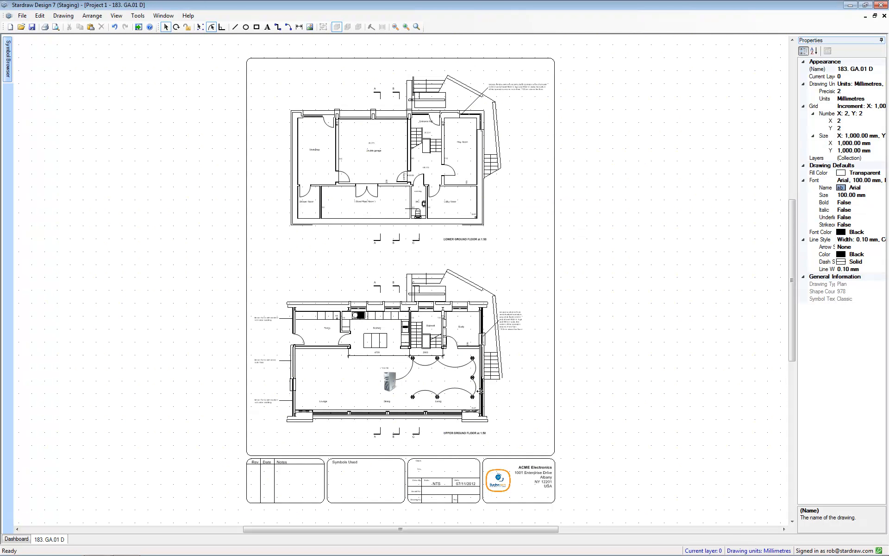
{"action": "left_click", "coordinate": [22, 16]}
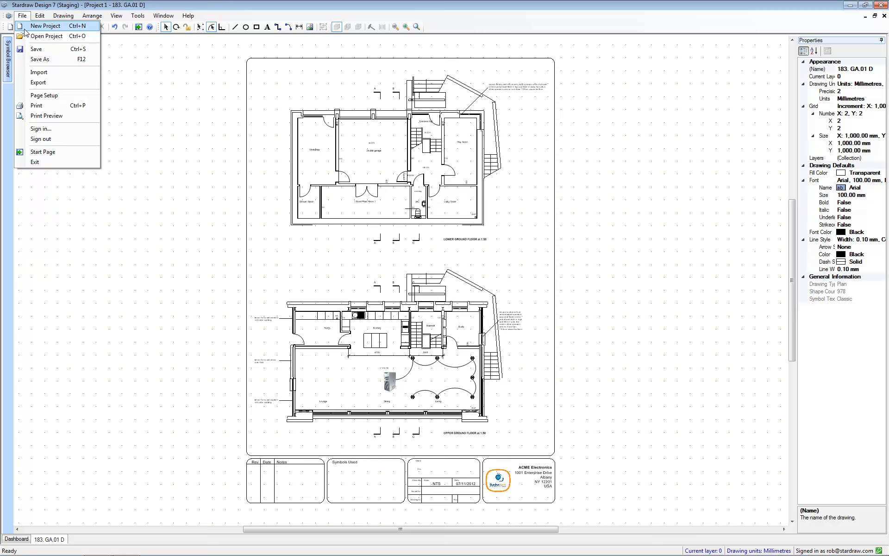
{"action": "left_click", "coordinate": [42, 82]}
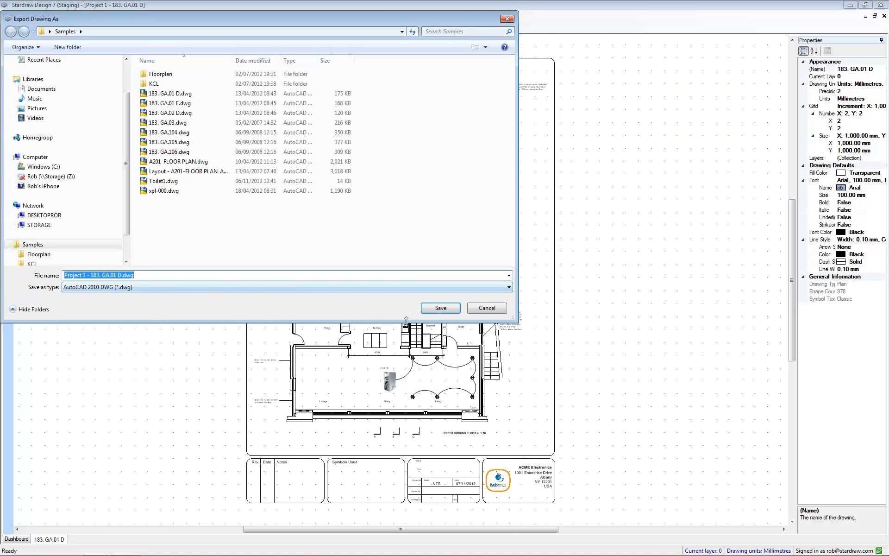
{"action": "left_click", "coordinate": [495, 310]}
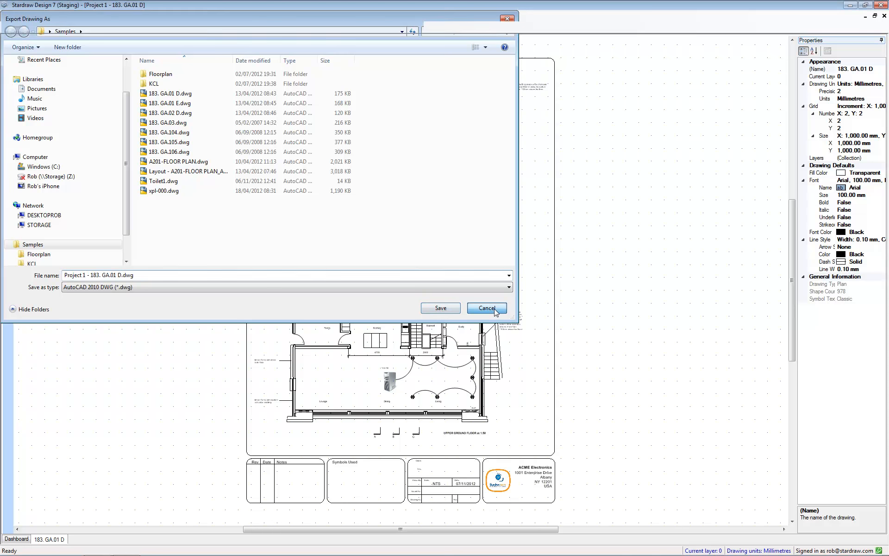